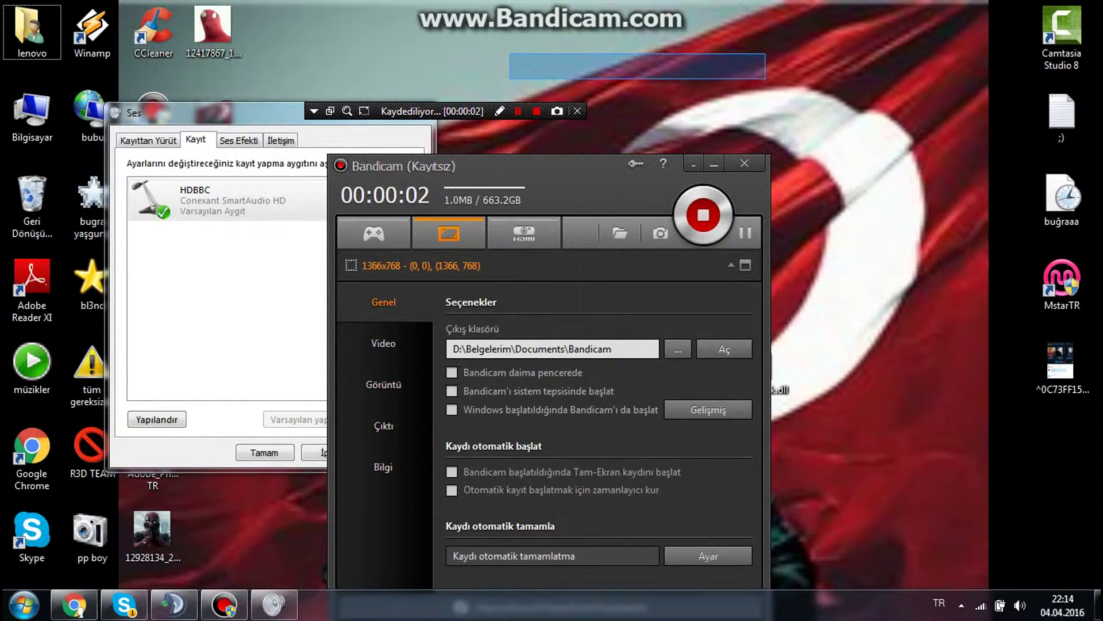
# - Close the Sound dialog after checking the HDBBC default recording microphone
pyautogui.click(275, 604)
pyautogui.moveTo(216, 113); pyautogui.dragTo(177, 177)
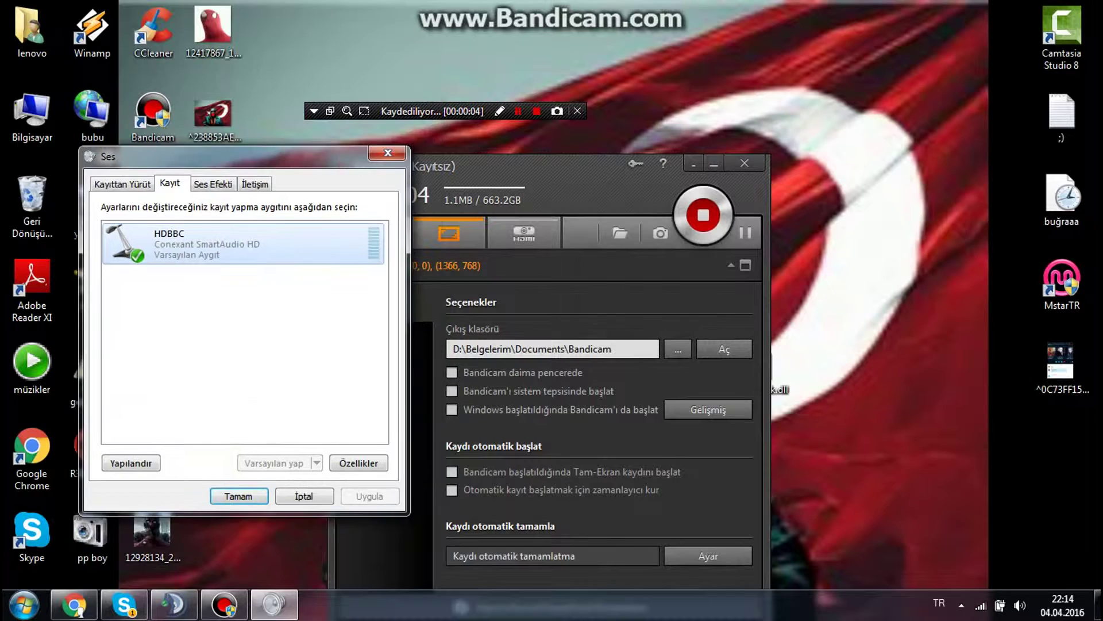
pyautogui.click(226, 516)
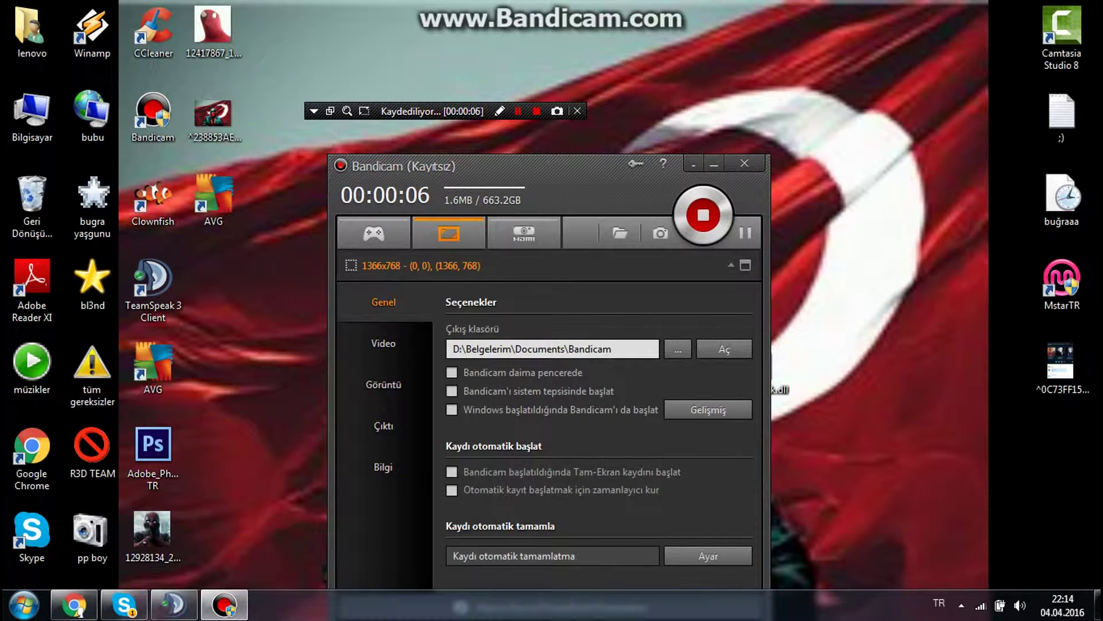
# - Load the 1BayBurak.dll VST effect from the Clownfish tray menu and turn its knob up
pyautogui.moveTo(949, 396); pyautogui.dragTo(776, 159)
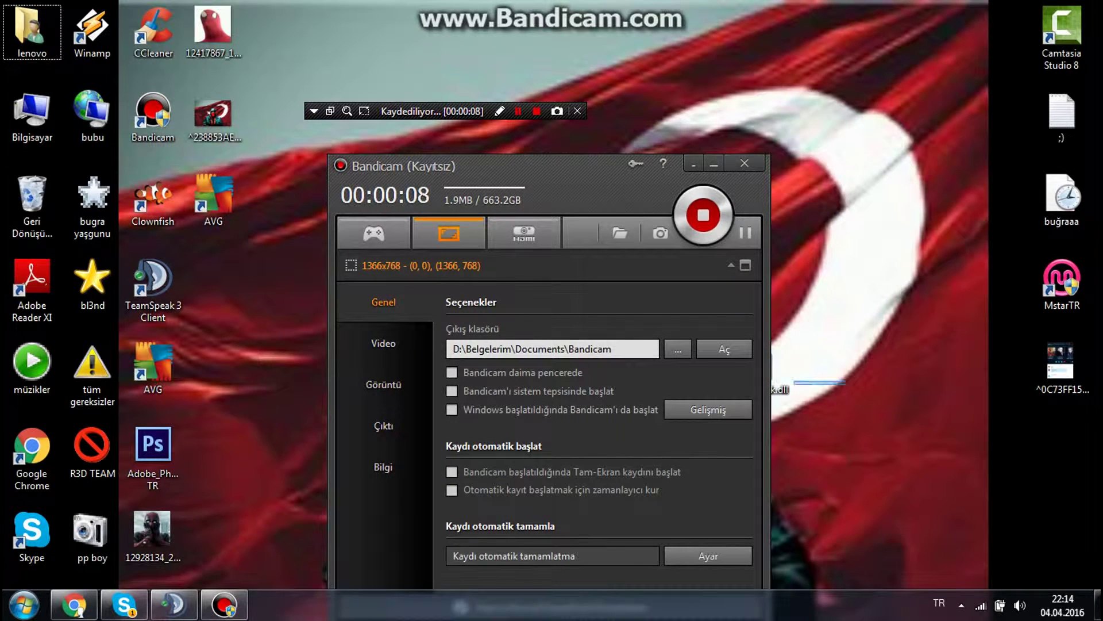
pyautogui.moveTo(780, 371); pyautogui.dragTo(880, 366)
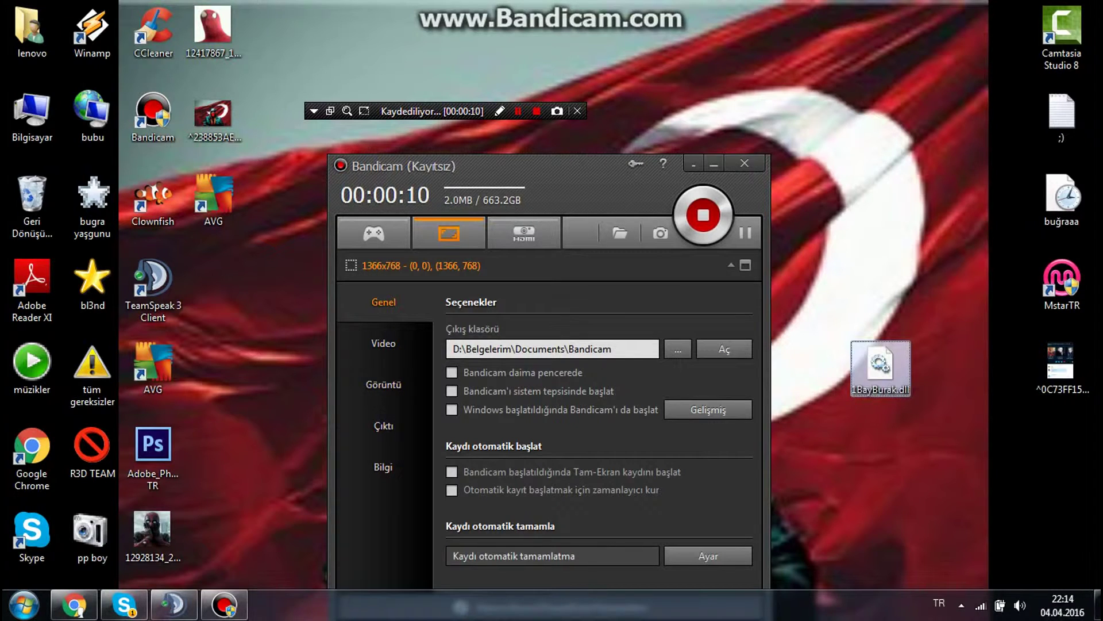
pyautogui.click(963, 606)
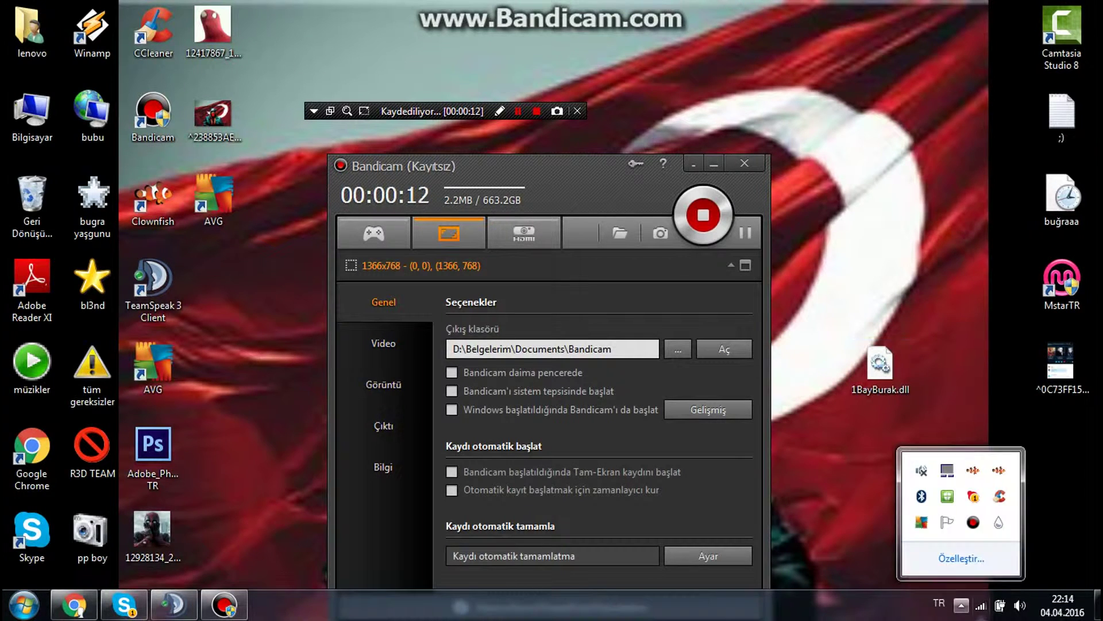
pyautogui.rightClick(948, 522)
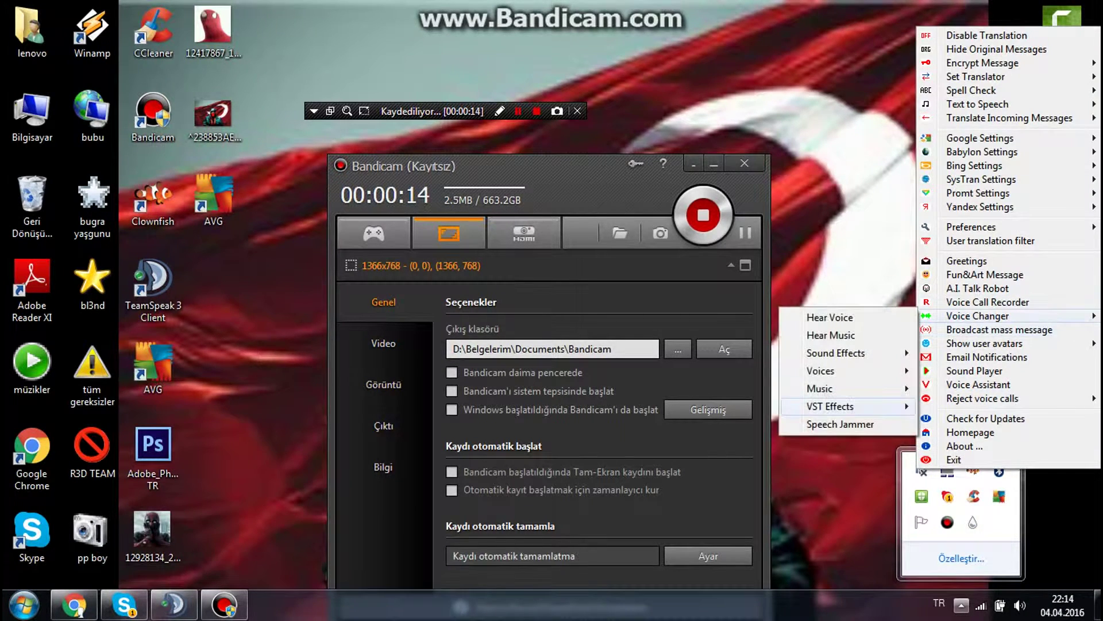
pyautogui.moveTo(830, 406)
pyautogui.click(828, 397)
pyautogui.click(655, 155)
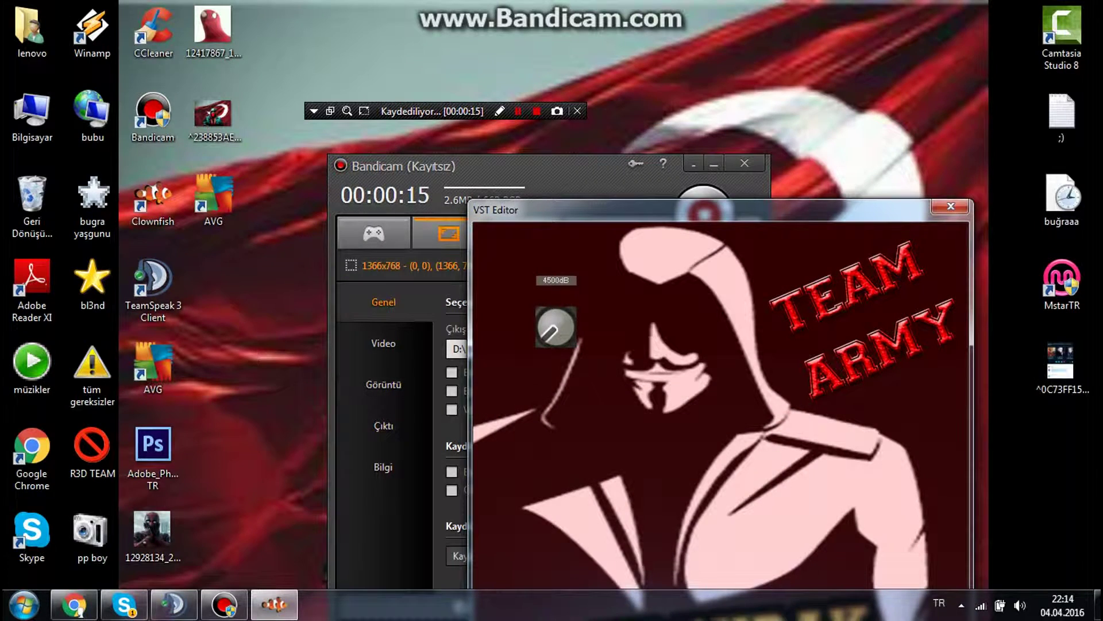
pyautogui.moveTo(556, 329); pyautogui.dragTo(551, 321)
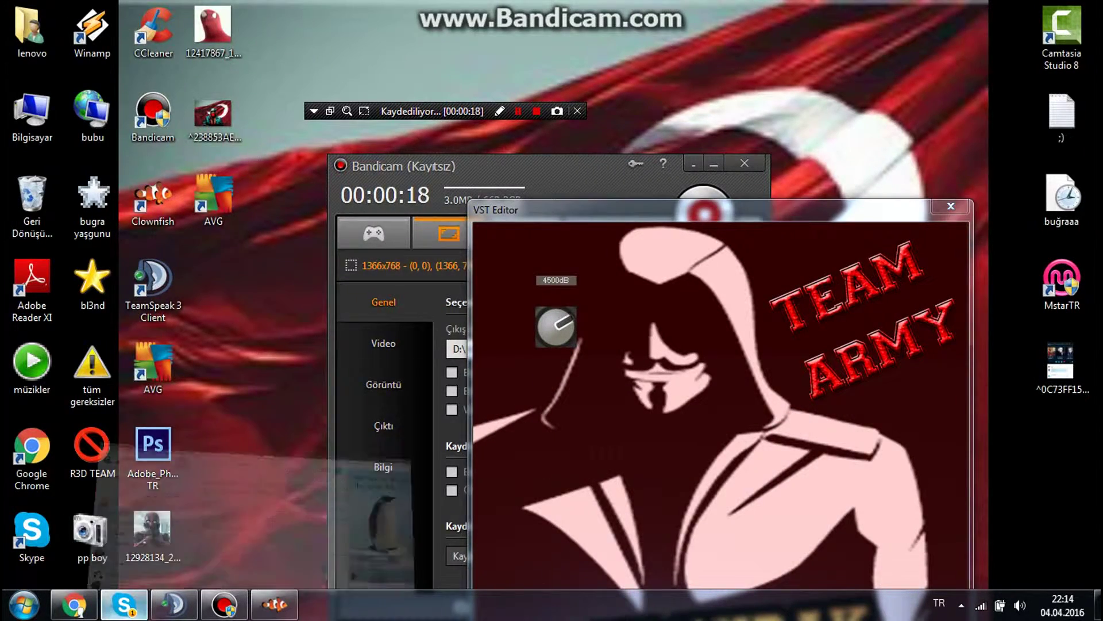
# - Call Echo / Sound Test Service in Skype, repositioning the VST Editor window alongside the call
pyautogui.click(124, 605)
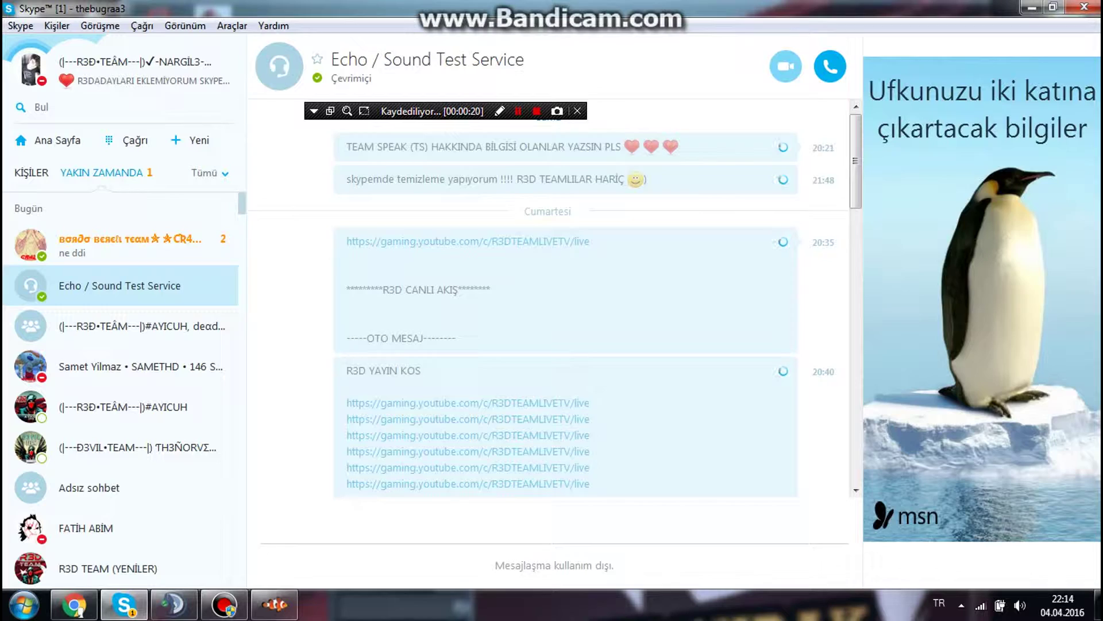
pyautogui.click(830, 67)
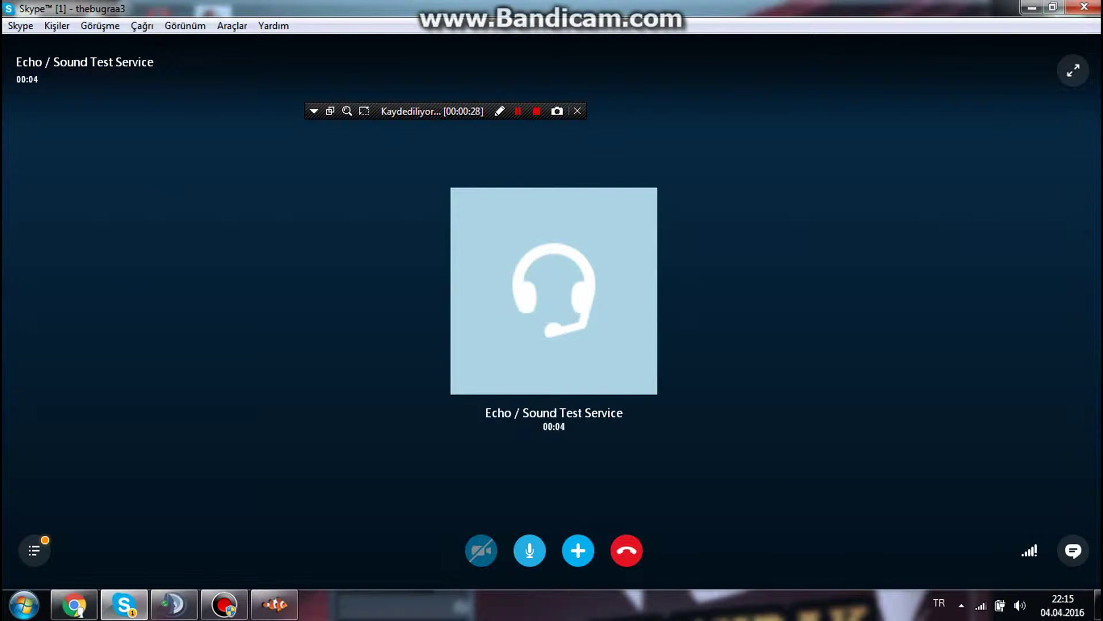
pyautogui.click(275, 604)
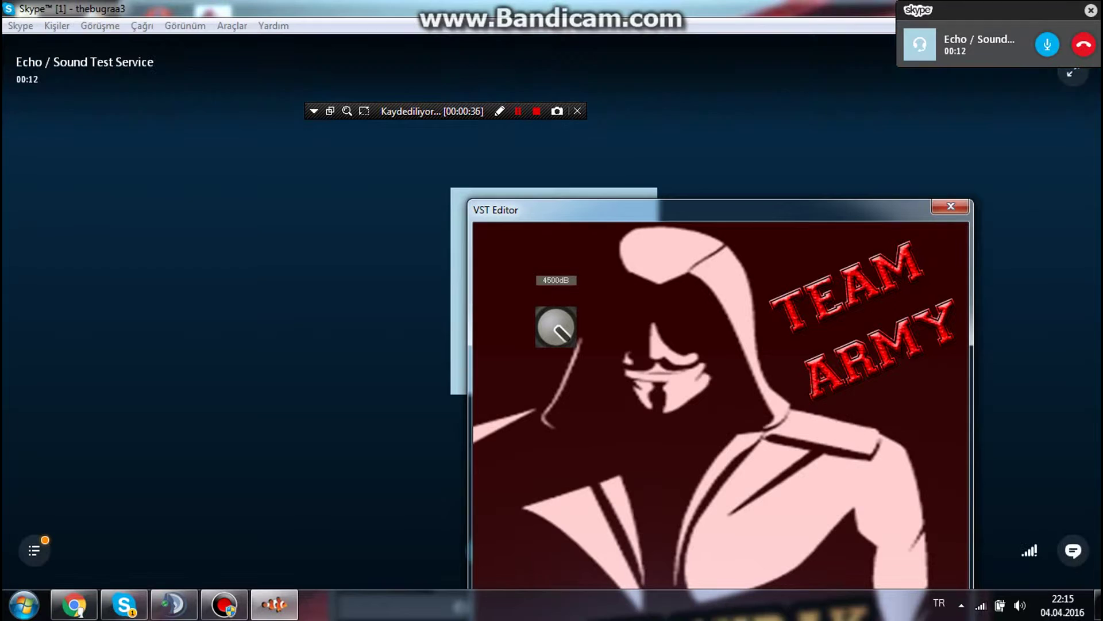
pyautogui.click(224, 604)
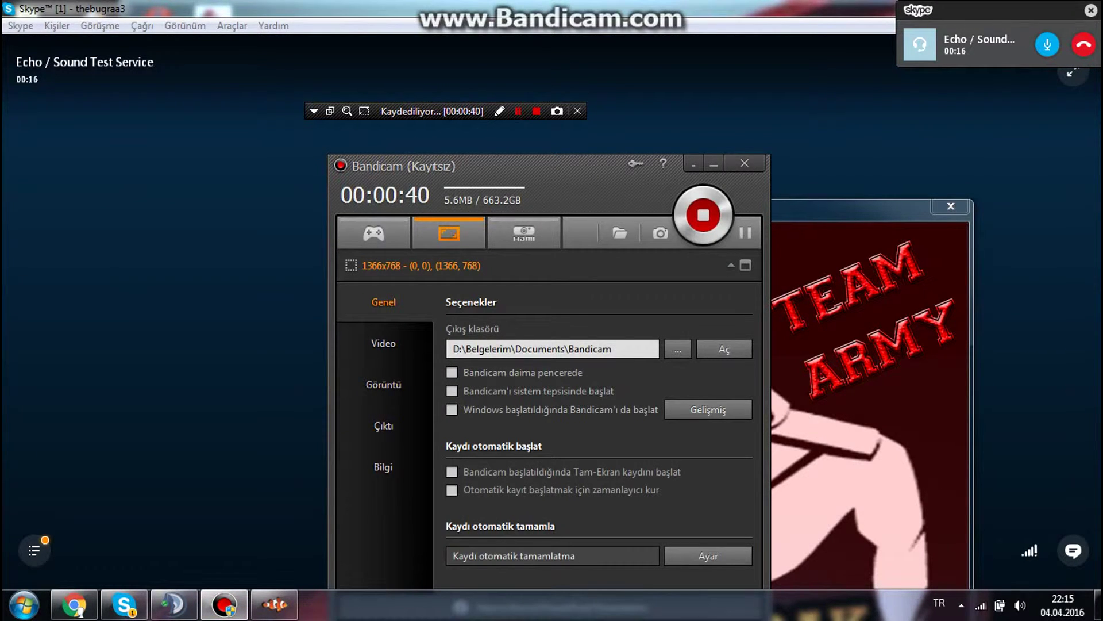
pyautogui.click(871, 387)
pyautogui.moveTo(689, 209)
pyautogui.mouseDown()
pyautogui.moveTo(520, 96)
pyautogui.moveTo(832, 249)
pyautogui.mouseUp()
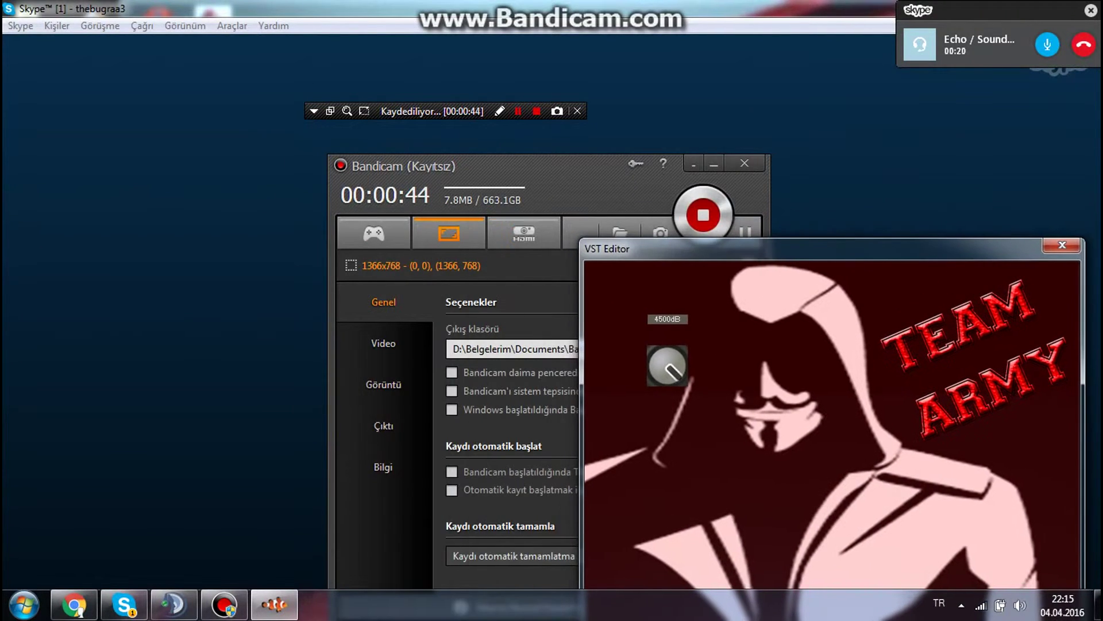
pyautogui.click(125, 606)
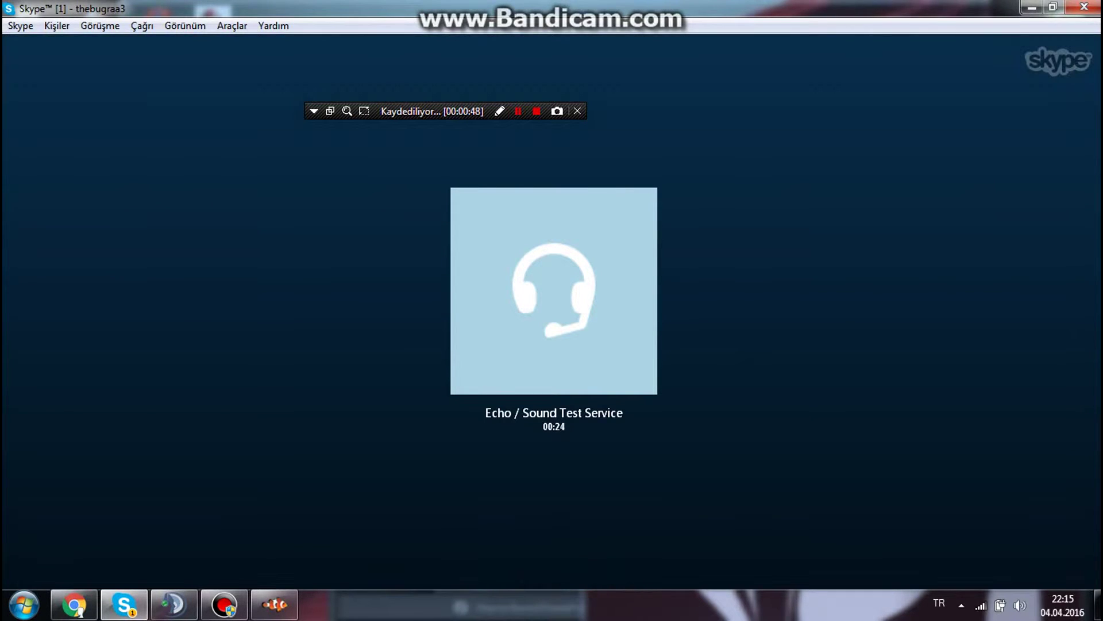
# - Close the unresponsive Skype with Programı kapat, leaving Bandicam in front
pyautogui.click(226, 605)
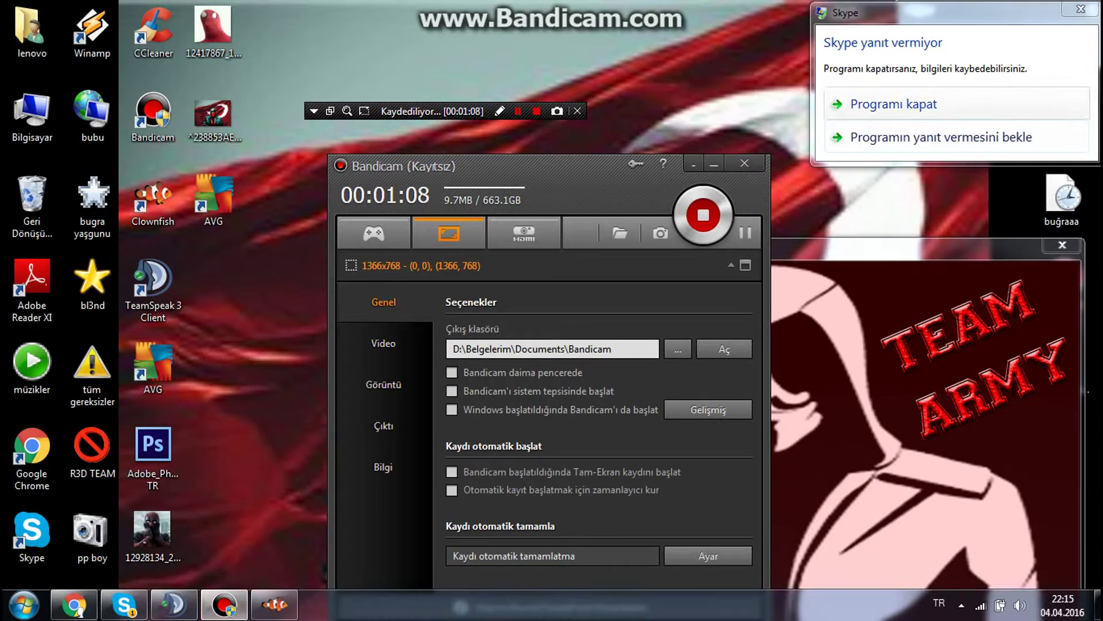
pyautogui.click(894, 104)
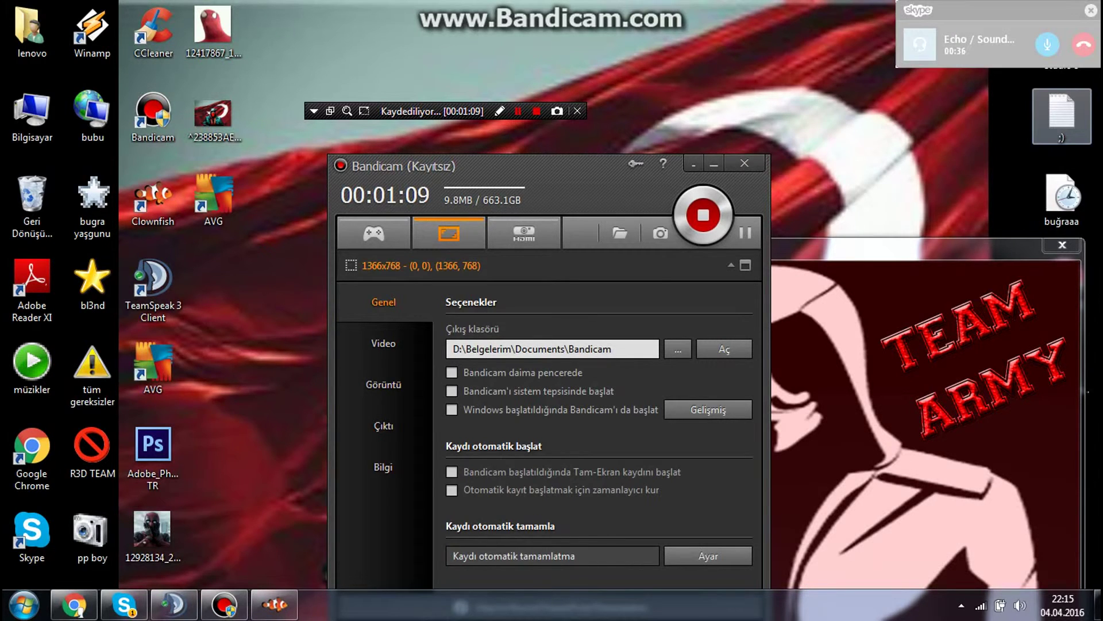